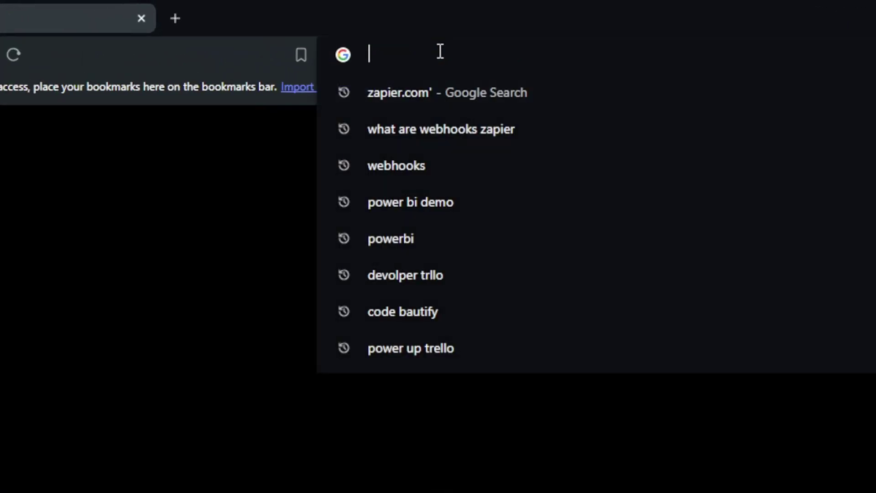
Step: Go to zapier.com in the Brave browser
{"action": "type", "text": "zapier.com/app/home"}
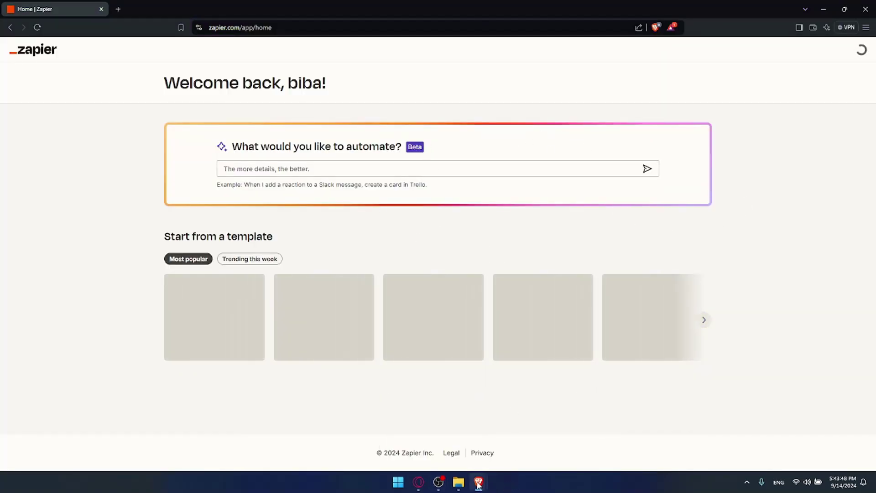
Step: Bring the Zapier landing page window forward and start logging in to the Zapier account
{"action": "mouse_move", "coordinate": [479, 482]}
{"action": "left_click", "coordinate": [530, 431]}
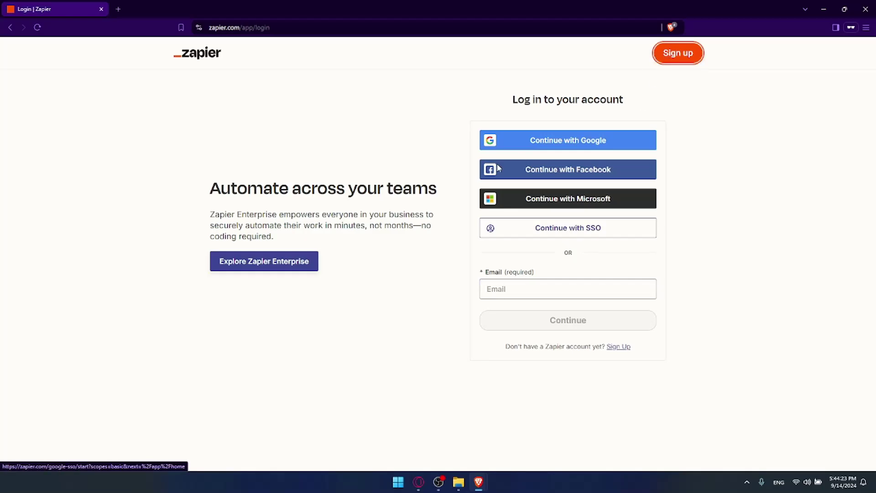
{"action": "left_click", "coordinate": [670, 52]}
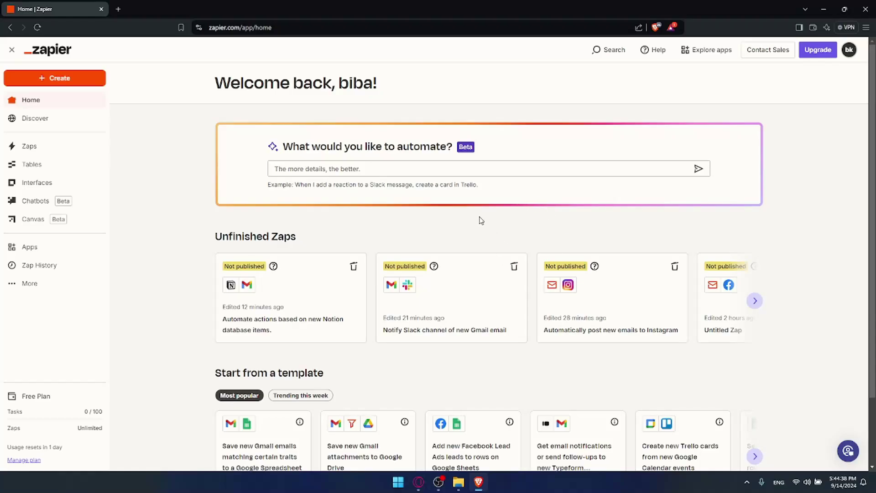
Step: Create a new Zap from the sidebar's Create menu
{"action": "left_click", "coordinate": [64, 81]}
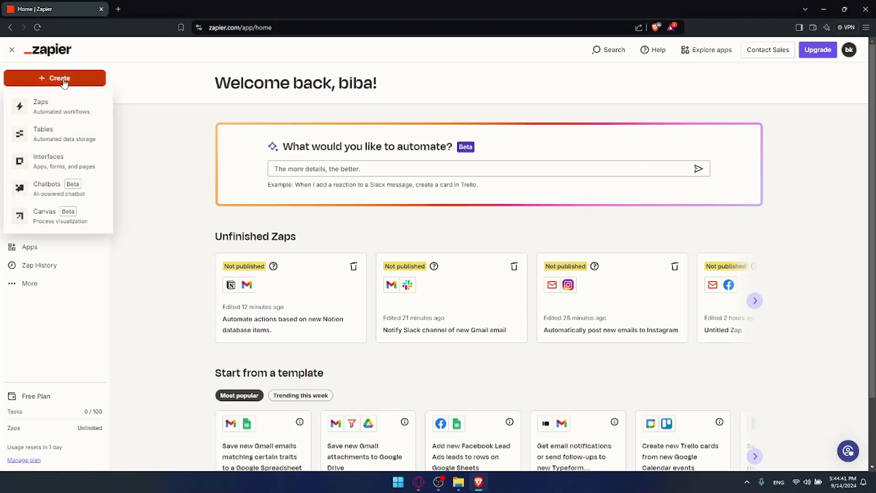
{"action": "left_click", "coordinate": [65, 108]}
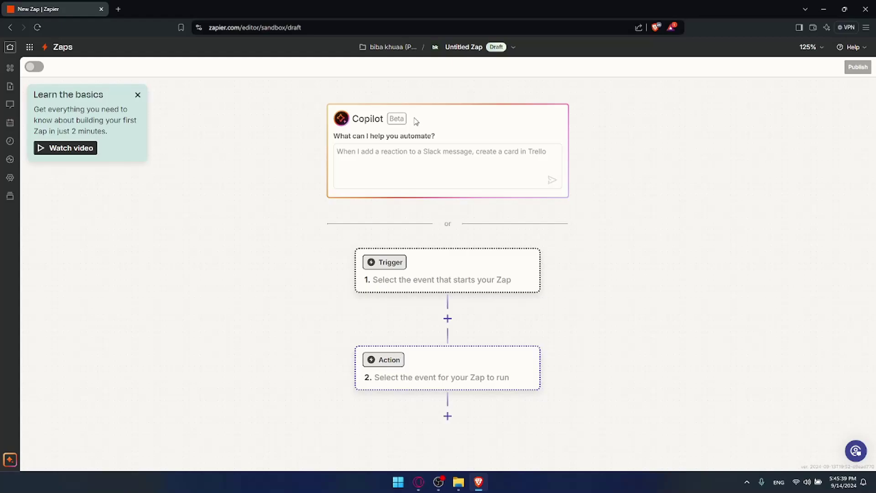
Step: Ask Copilot to use an email parser to collect data, and reposition the suggested steps on the canvas
{"action": "left_click", "coordinate": [397, 156]}
{"action": "type", "text": "i want to use"}
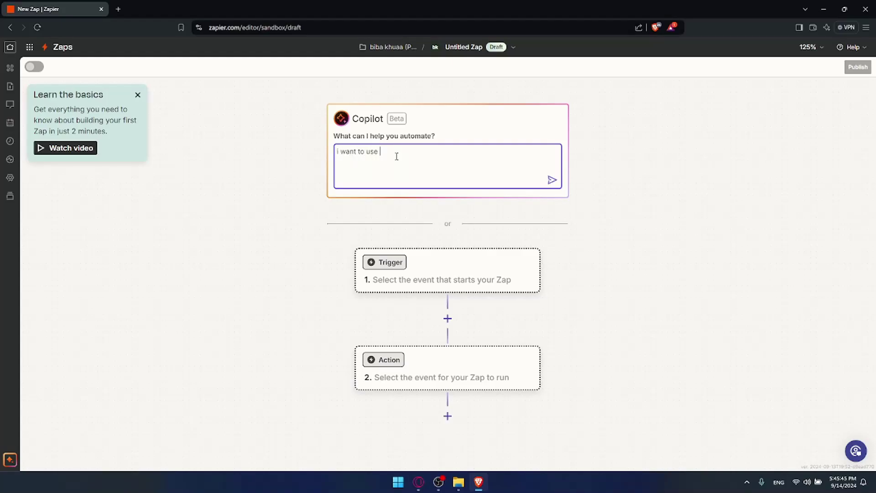
{"action": "type", "text": " eaml"}
{"action": "key", "text": "BackSpace"}
{"action": "key", "text": "BackSpace"}
{"action": "key", "text": "BackSpace"}
{"action": "type", "text": "mail parser to coot some data"}
{"action": "key", "text": "Return"}
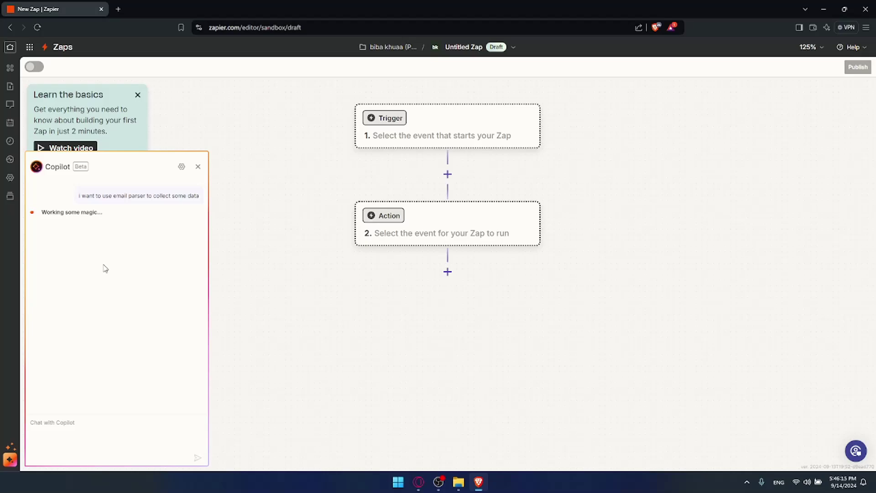
{"action": "left_click_drag", "start_coordinate": [680, 200], "coordinate": [718, 255]}
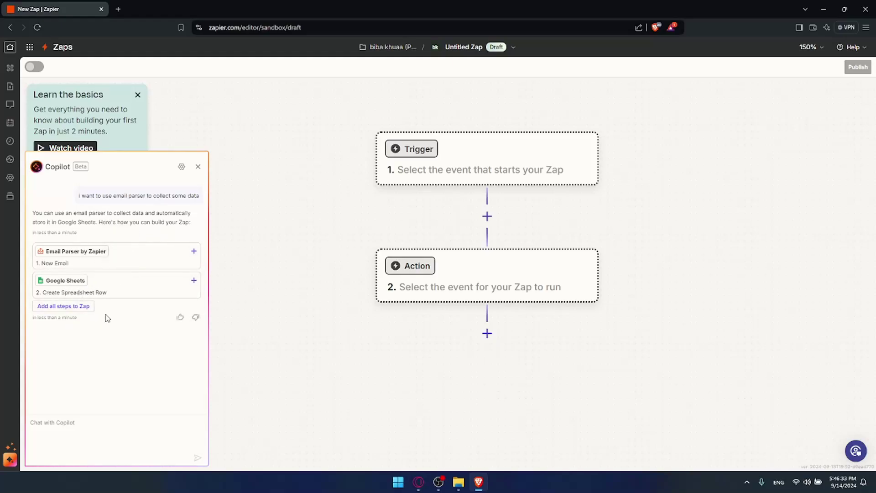
Step: Add Copilot's Email Parser and Google Sheets steps, keep New Email, and start connecting a new Email Parser account
{"action": "left_click", "coordinate": [88, 309]}
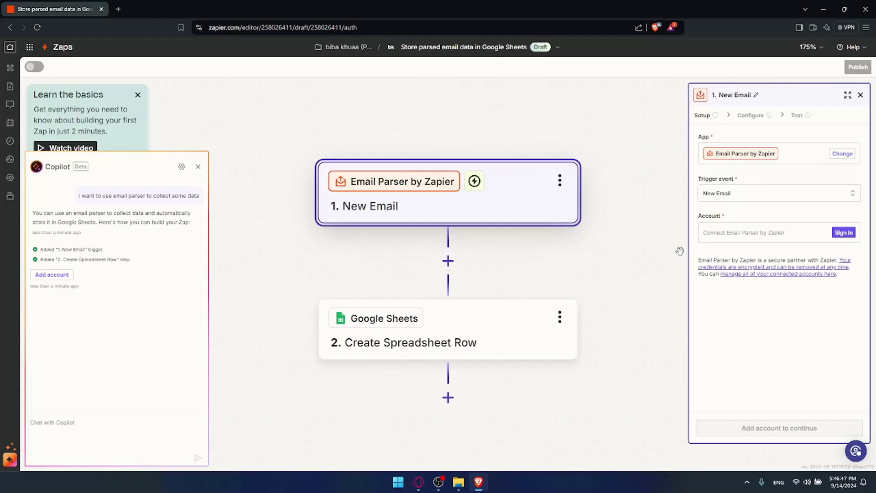
{"action": "left_click", "coordinate": [761, 193]}
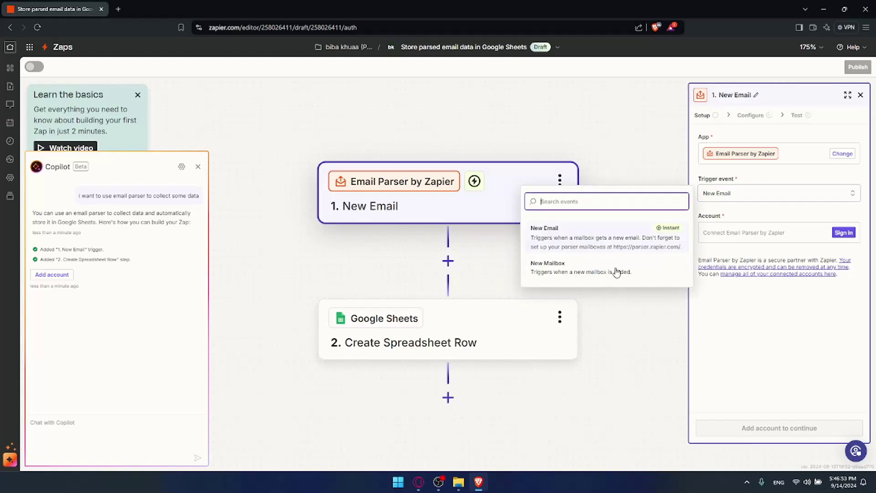
{"action": "left_click", "coordinate": [617, 245]}
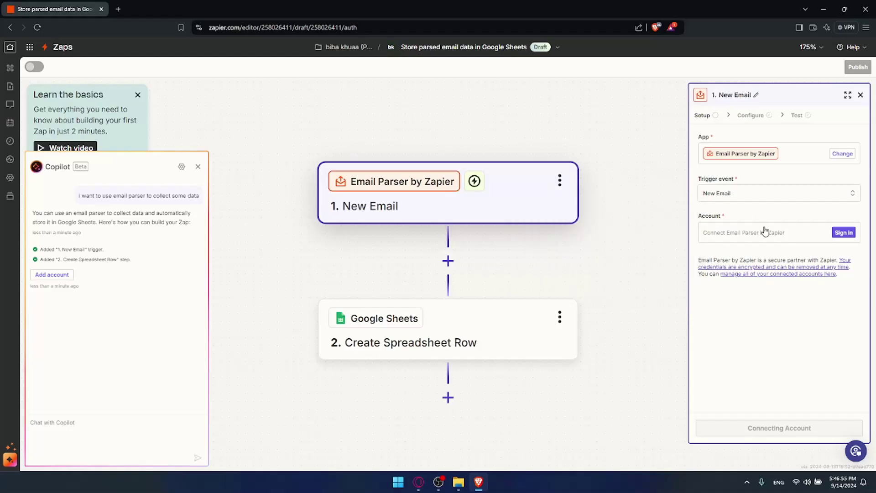
{"action": "left_click", "coordinate": [844, 233]}
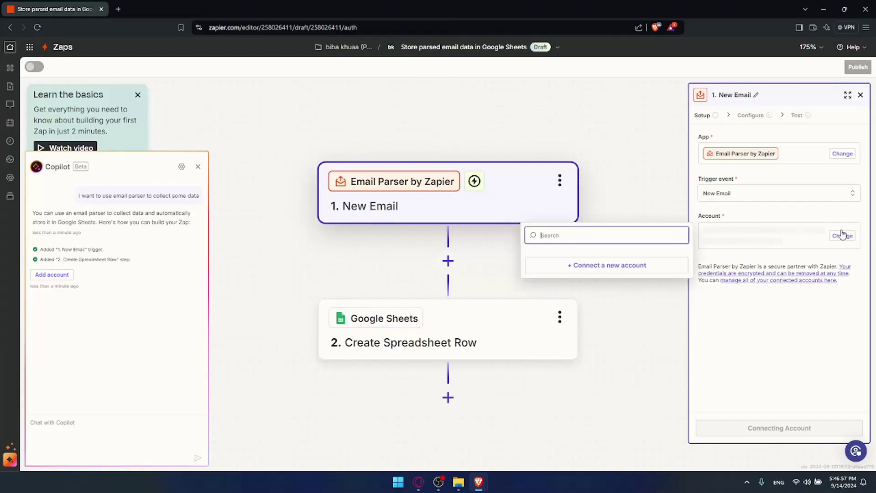
{"action": "left_click", "coordinate": [491, 471]}
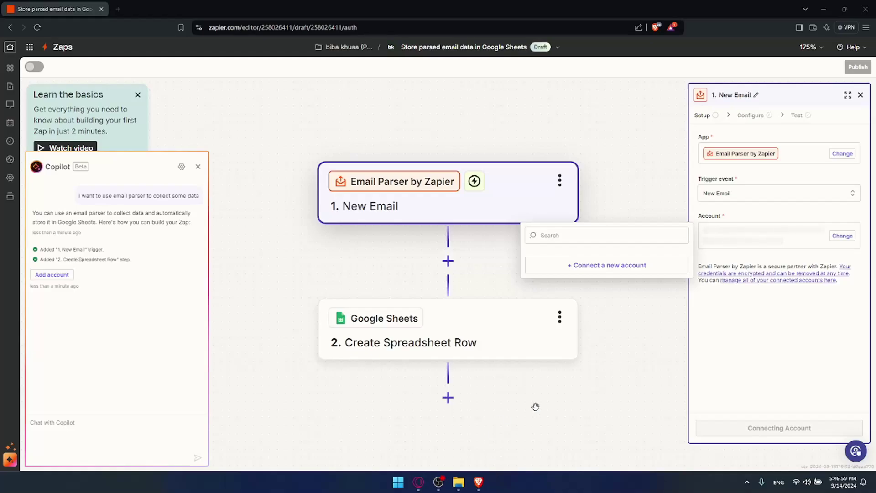
Step: Close the account-connection window showing the 'Oops! Something went wrong' error
{"action": "mouse_move", "coordinate": [495, 483]}
{"action": "left_click", "coordinate": [512, 434]}
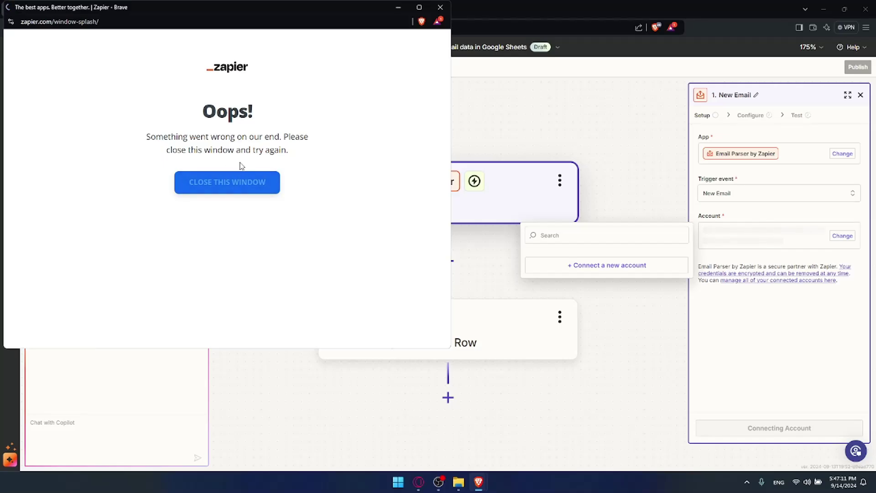
{"action": "left_click", "coordinate": [227, 182]}
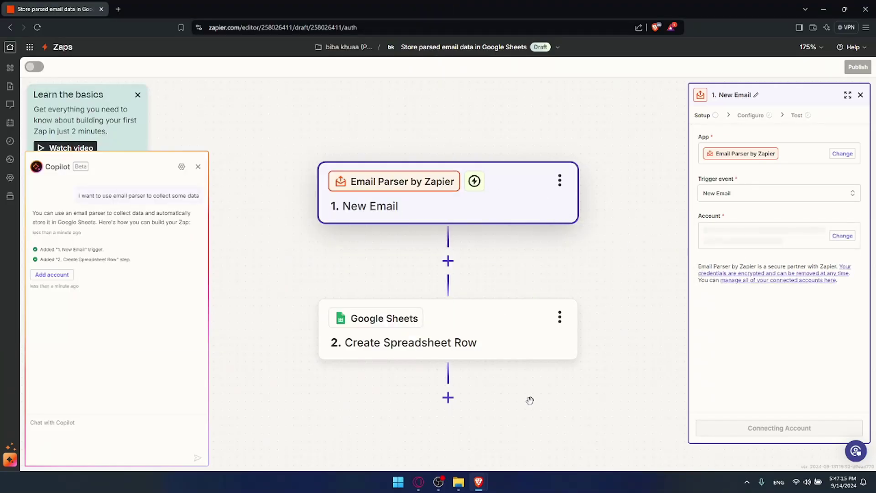
Step: Bring up the Email Parser by Zapier login window and look over its sign-in options
{"action": "mouse_move", "coordinate": [478, 482]}
{"action": "left_click", "coordinate": [521, 424]}
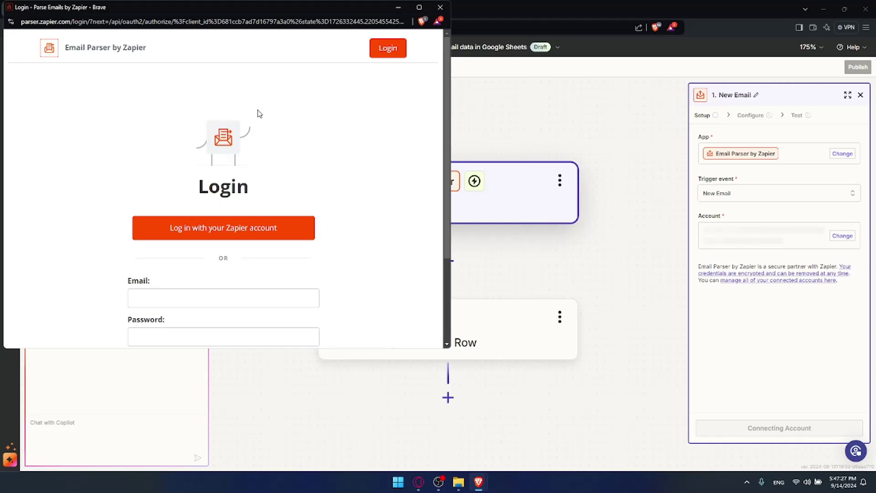
{"action": "scroll", "coordinate": [259, 113], "scroll_direction": "down", "scroll_amount": 1}
{"action": "scroll", "coordinate": [260, 113], "scroll_direction": "down", "scroll_amount": 2}
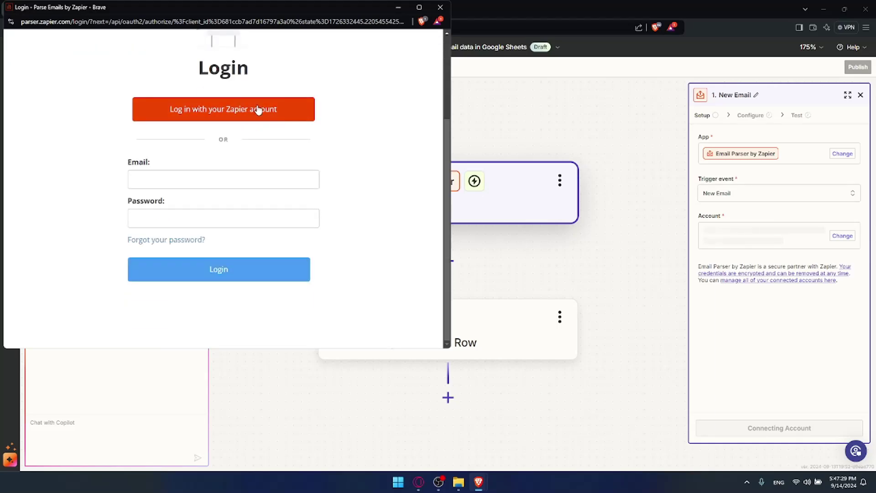
{"action": "scroll", "coordinate": [259, 113], "scroll_direction": "up", "scroll_amount": 2}
{"action": "scroll", "coordinate": [256, 111], "scroll_direction": "down", "scroll_amount": 3}
{"action": "scroll", "coordinate": [187, 192], "scroll_direction": "up", "scroll_amount": 3}
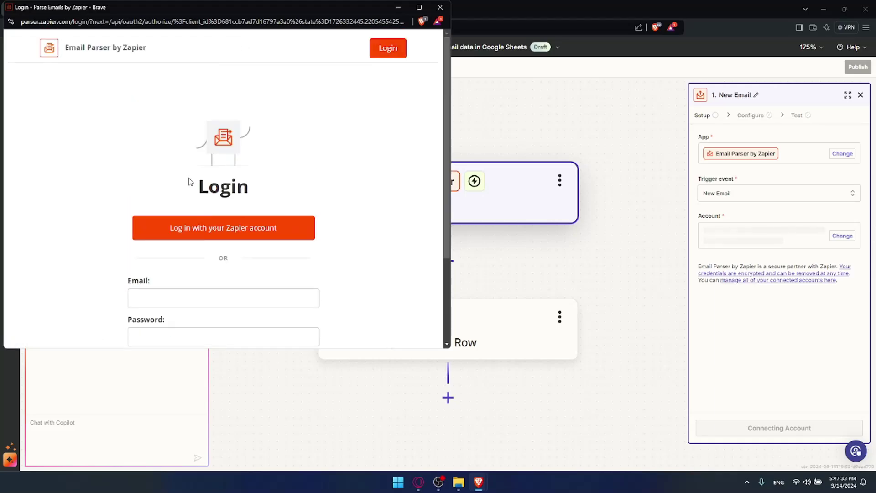
{"action": "scroll", "coordinate": [190, 182], "scroll_direction": "down", "scroll_amount": 3}
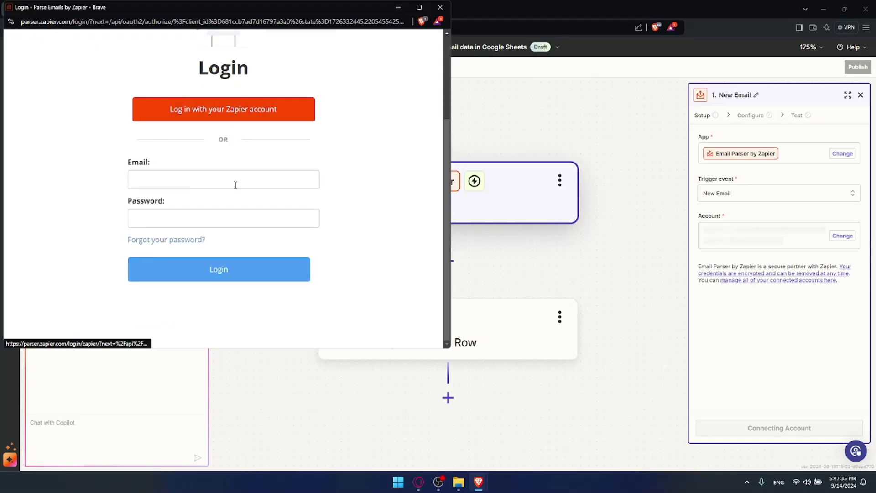
Step: Log in to Parser with the Zapier account and authorize Parser's access
{"action": "left_click", "coordinate": [221, 114]}
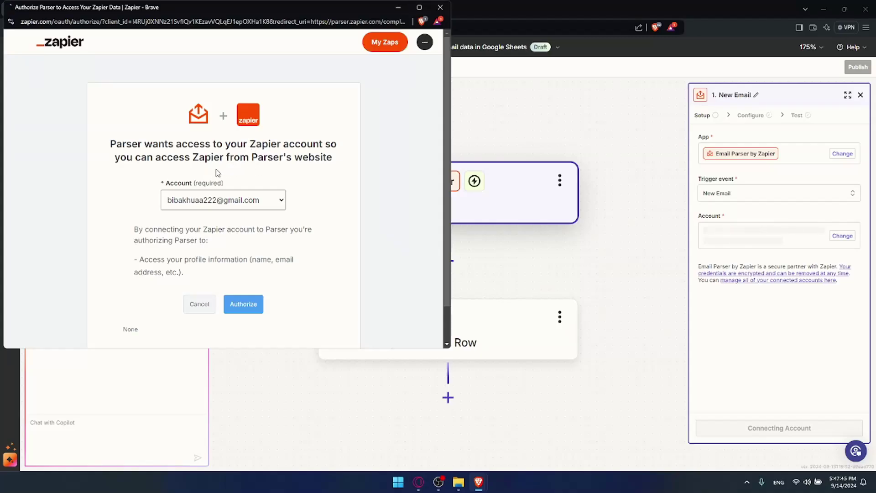
{"action": "scroll", "coordinate": [236, 163], "scroll_direction": "down", "scroll_amount": 1}
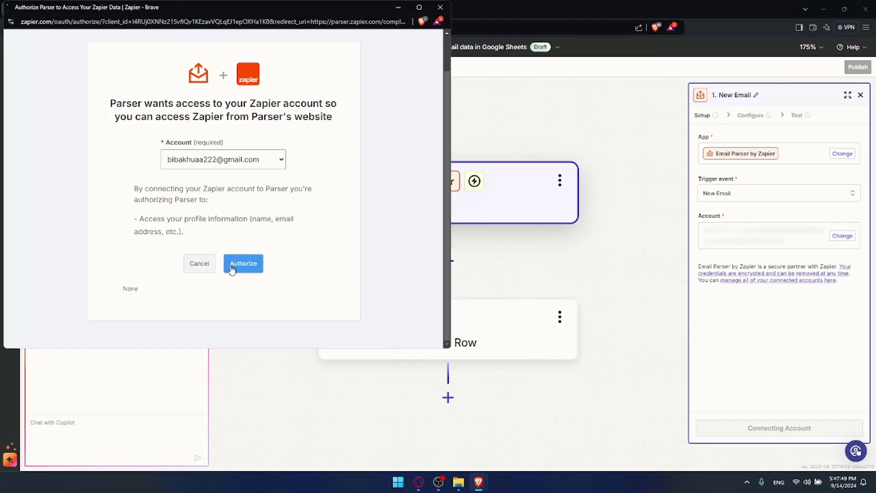
{"action": "left_click_drag", "start_coordinate": [132, 187], "coordinate": [214, 219]}
{"action": "left_click", "coordinate": [168, 216]}
{"action": "left_click", "coordinate": [235, 263]}
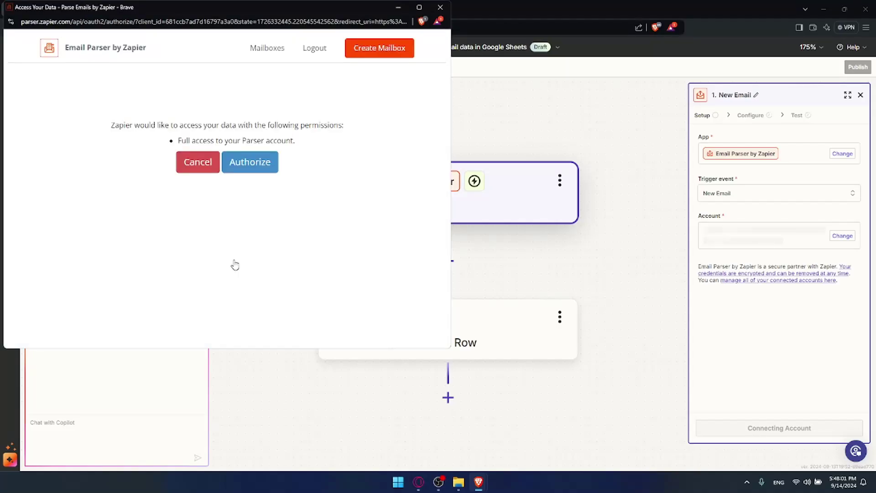
Step: Grant Zapier full access to the Parser account on the permissions page
{"action": "left_click_drag", "start_coordinate": [109, 126], "coordinate": [347, 130]}
{"action": "left_click", "coordinate": [349, 132]}
{"action": "left_click", "coordinate": [259, 169]}
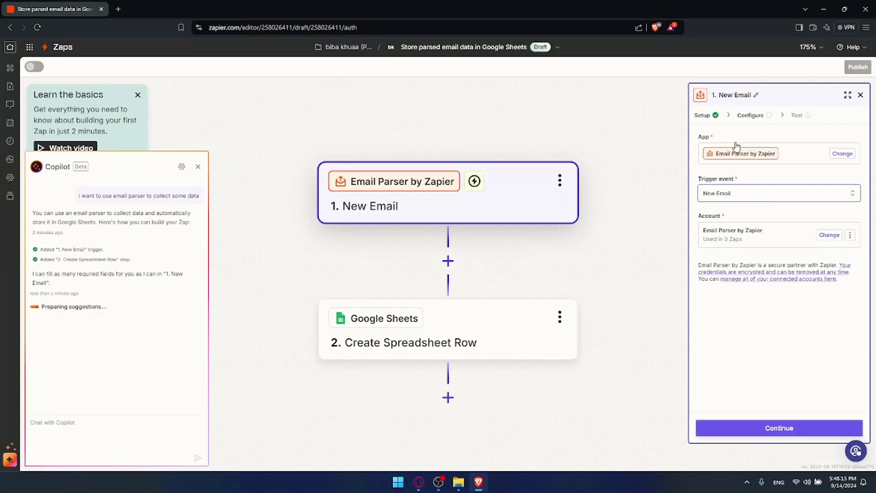
Step: Check the Mailbox dropdown, find no mailboxes available, and return to the trigger event choices
{"action": "left_click", "coordinate": [750, 115]}
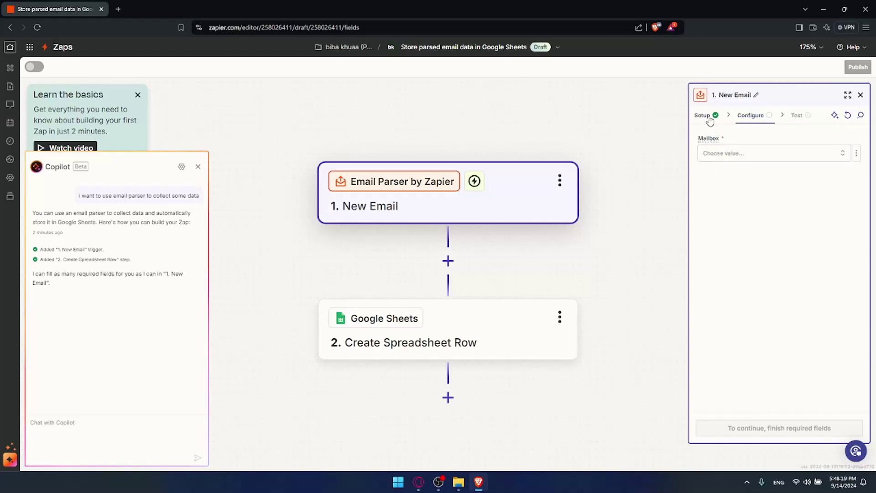
{"action": "left_click", "coordinate": [735, 200]}
{"action": "left_click", "coordinate": [711, 153]}
{"action": "left_click", "coordinate": [750, 115]}
{"action": "left_click", "coordinate": [743, 155]}
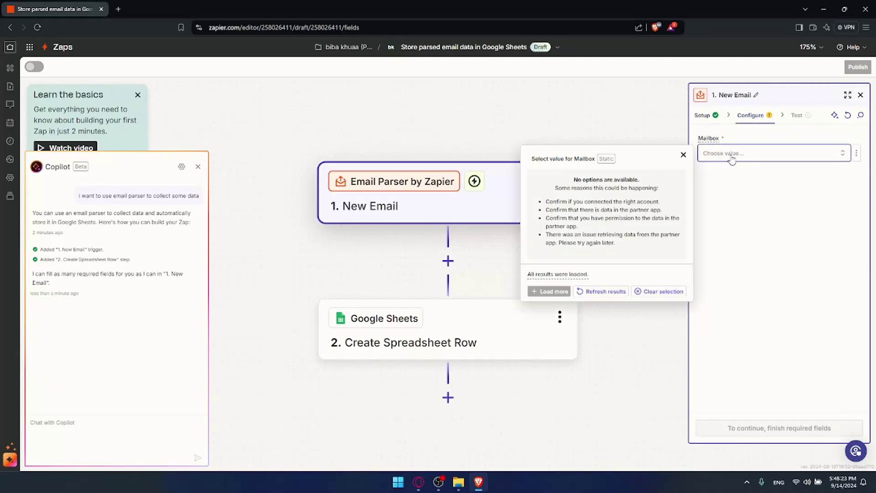
{"action": "left_click", "coordinate": [577, 275]}
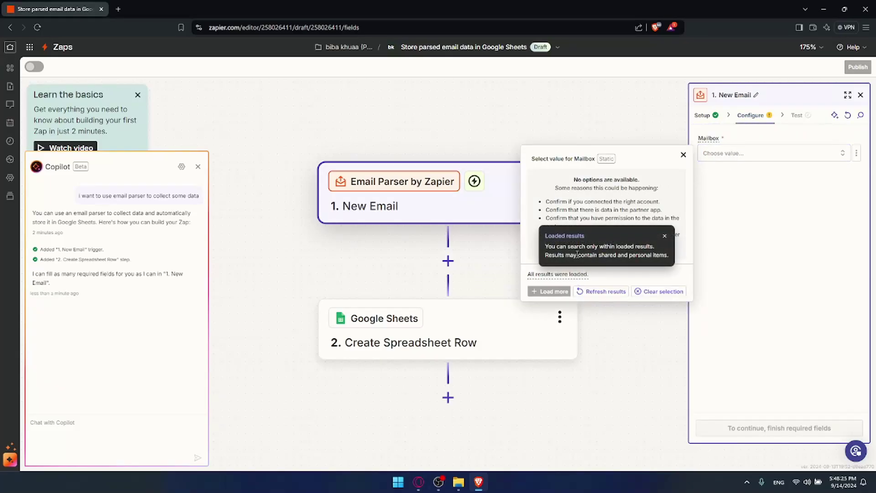
{"action": "left_click", "coordinate": [703, 194]}
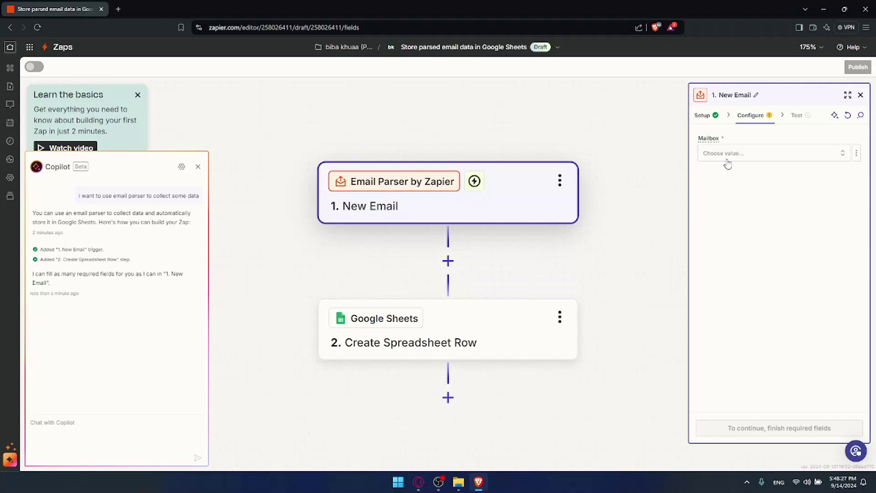
{"action": "left_click", "coordinate": [700, 119]}
{"action": "left_click", "coordinate": [728, 193]}
Step: Switch the trigger to New Mailbox, skip the failed test, and open the Create Spreadsheet Row step
{"action": "left_click", "coordinate": [612, 271]}
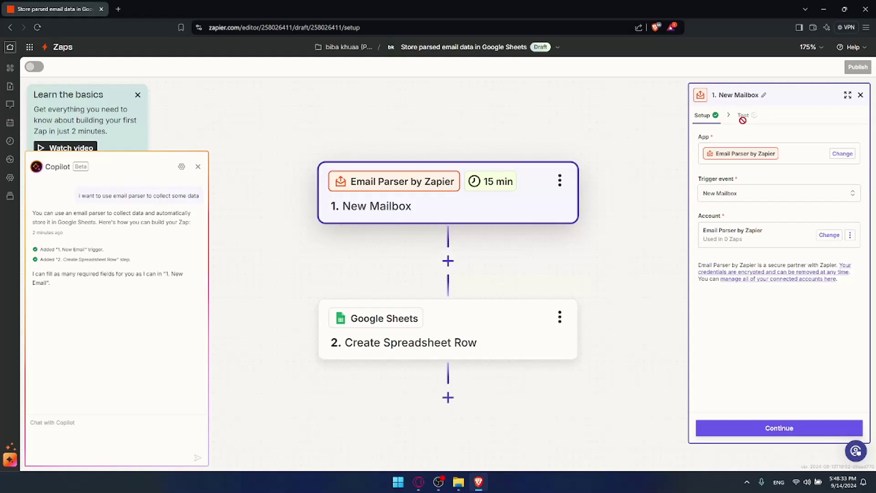
{"action": "left_click", "coordinate": [792, 424]}
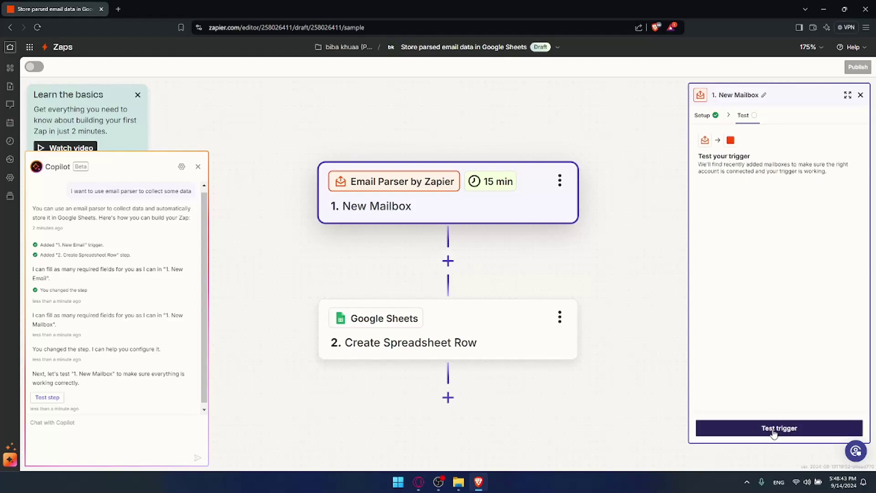
{"action": "left_click", "coordinate": [756, 429]}
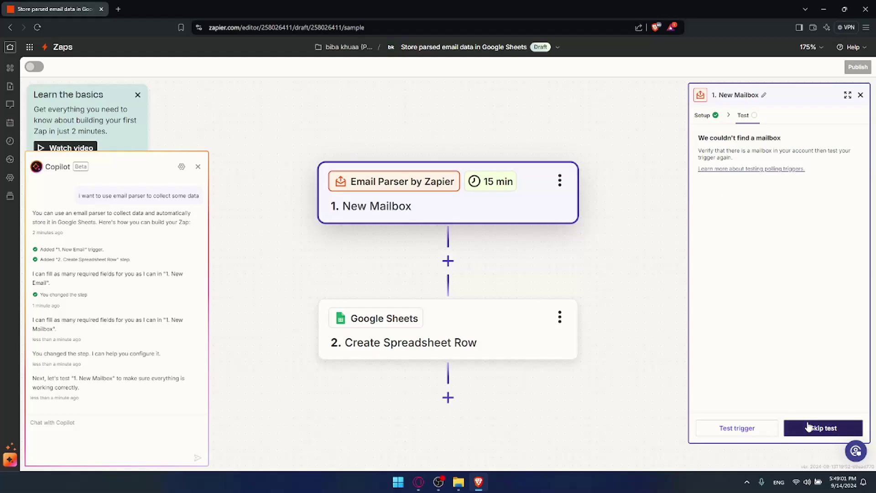
{"action": "left_click", "coordinate": [809, 426]}
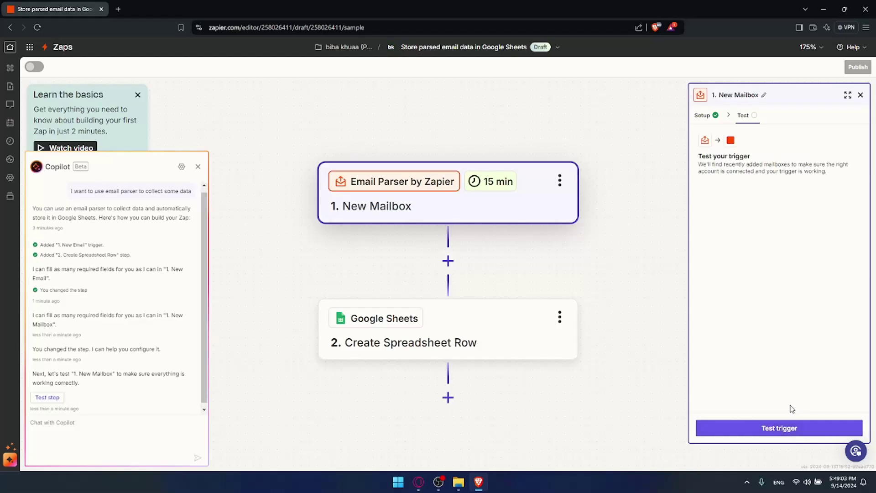
{"action": "left_click", "coordinate": [463, 313]}
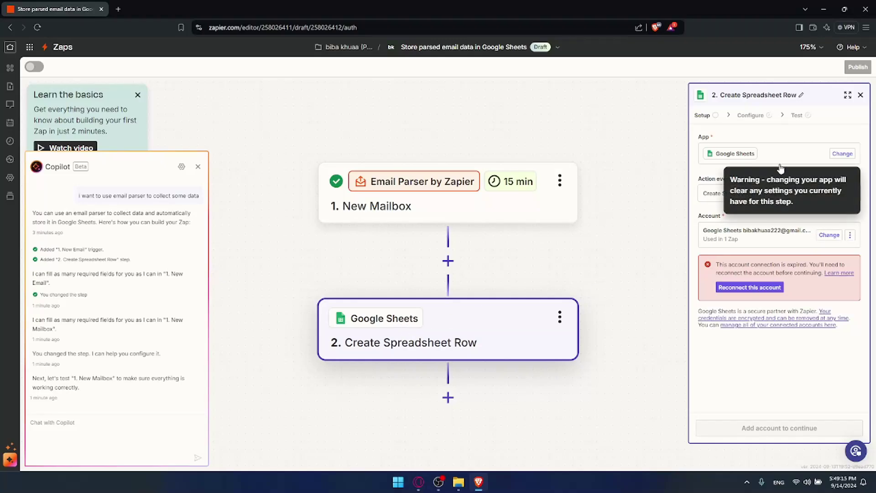
Step: Leave the Sheets action event unchanged and reconnect the expired Google Sheets account
{"action": "left_click", "coordinate": [740, 195]}
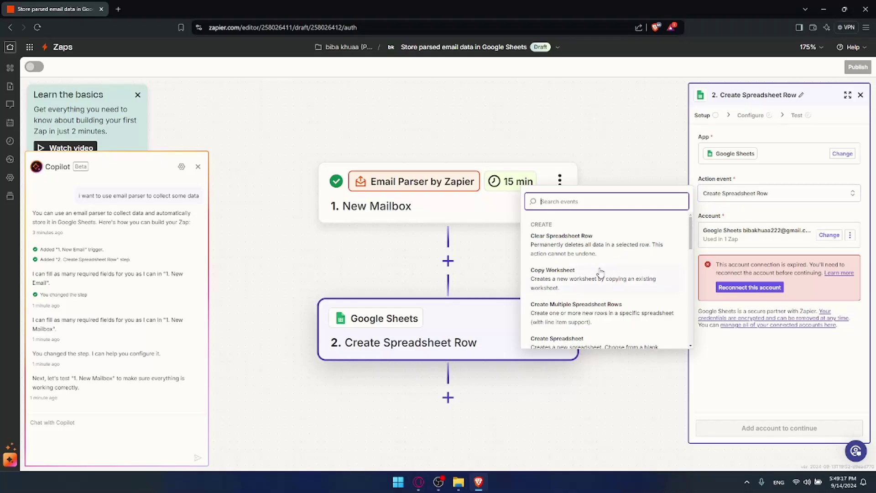
{"action": "left_click", "coordinate": [856, 210]}
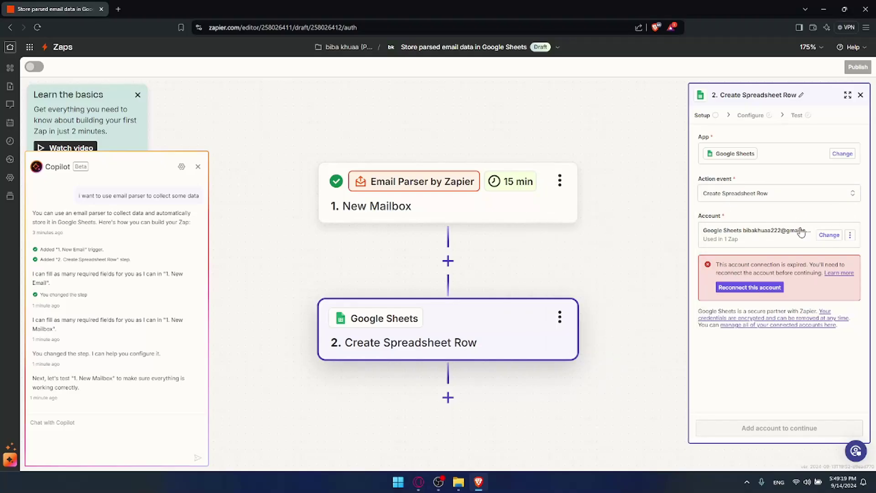
{"action": "left_click", "coordinate": [753, 288]}
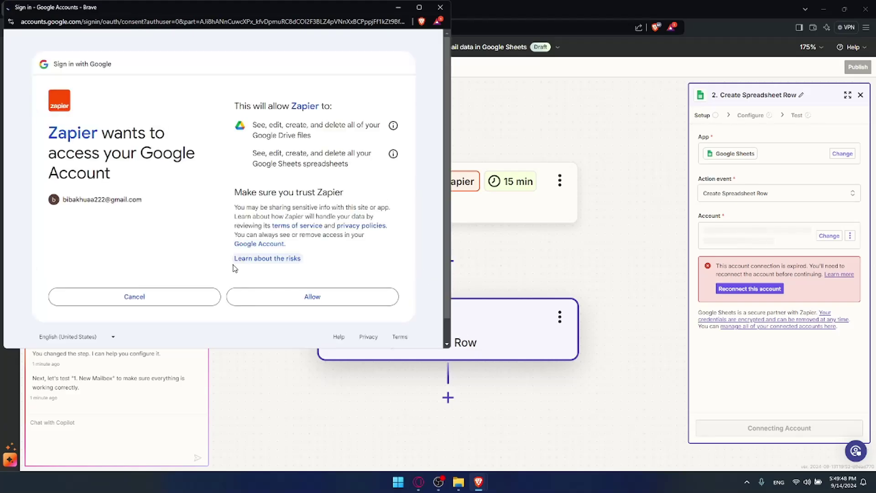
Step: Grant Zapier access to the Google account's Drive files and Sheets spreadsheets
{"action": "left_click", "coordinate": [292, 297]}
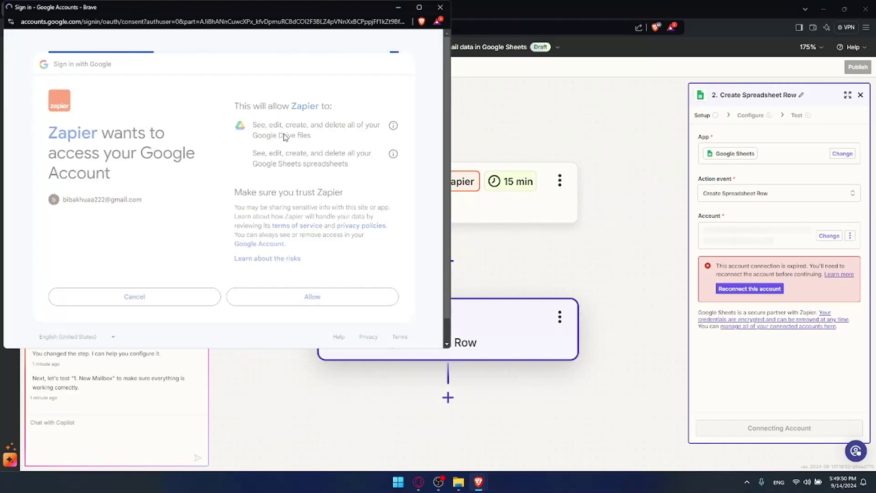